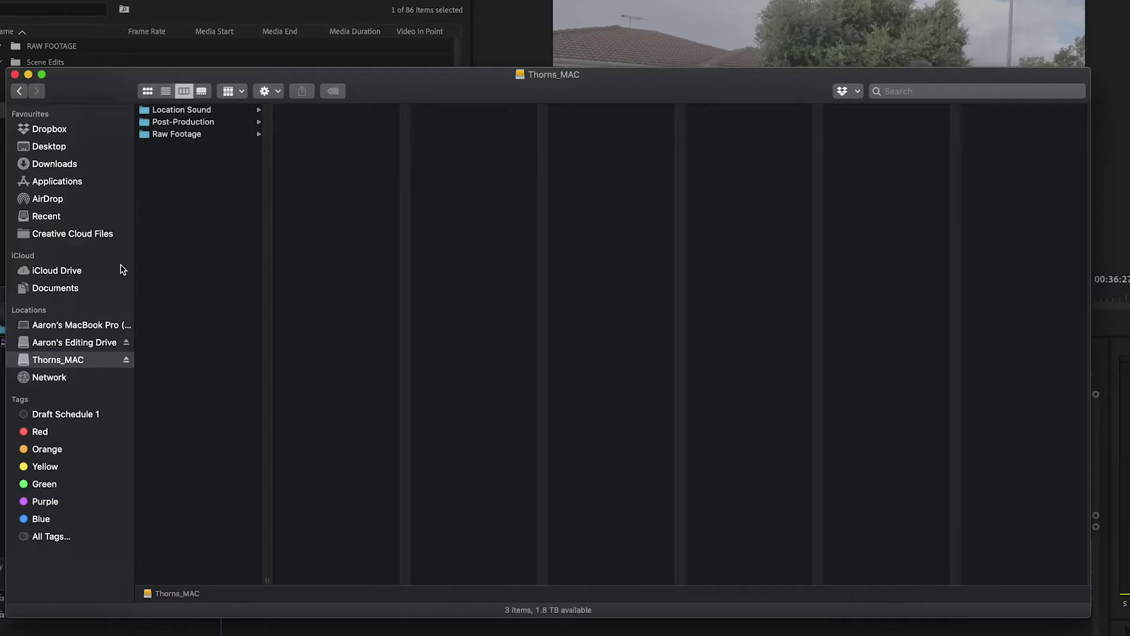
Browse the Location Sound folder's DAY 3, DAY 10 and DAY 18 sound folders.
drag(102, 101, 108, 78)
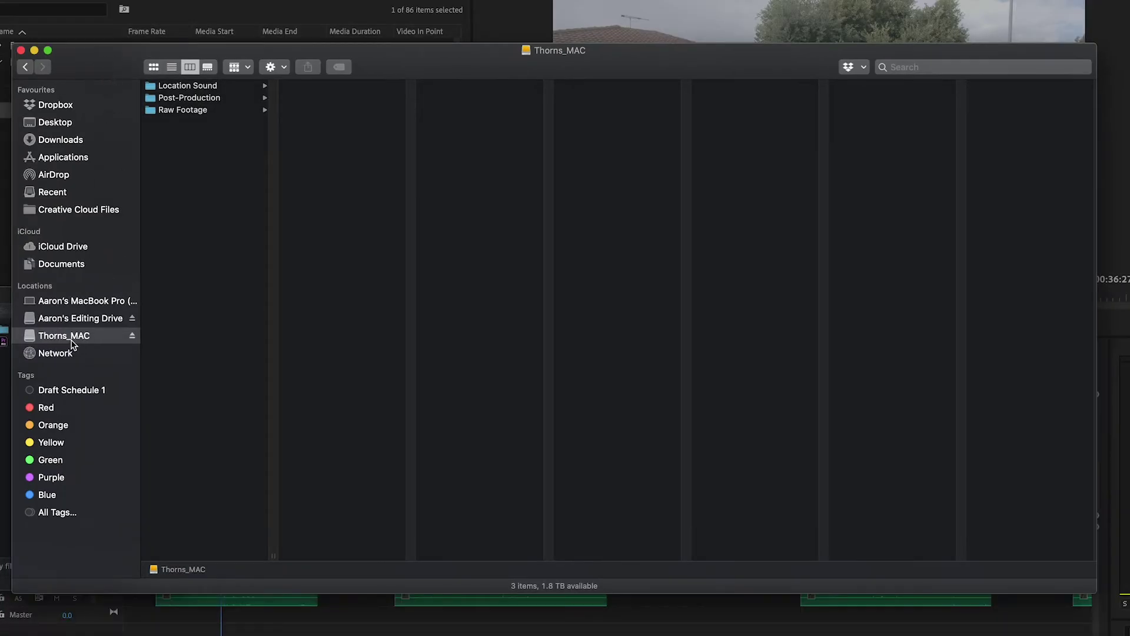
click(186, 87)
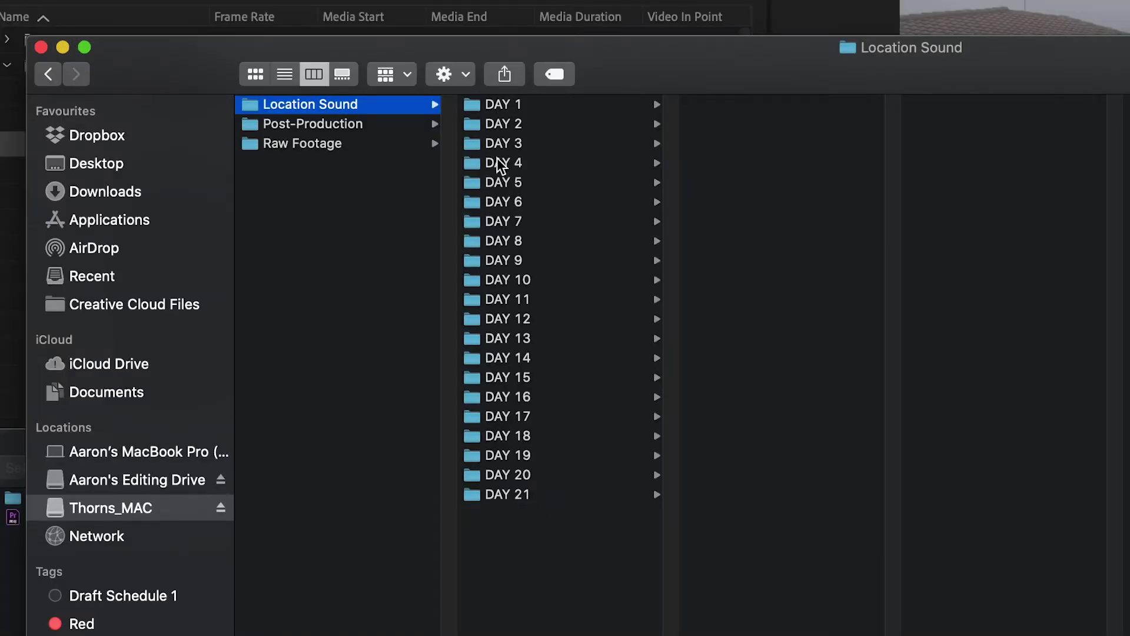
click(501, 144)
click(503, 281)
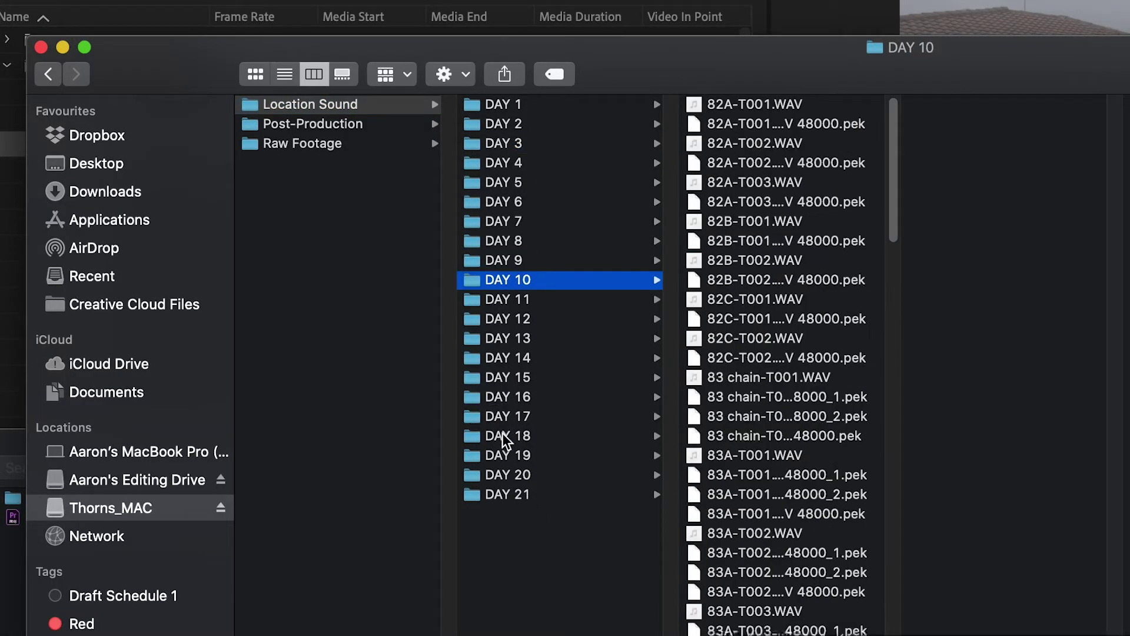
click(504, 437)
click(330, 197)
Browse the Raw Footage day folders, from Day 1 and Day 21 to Sunset 1 and 2.
click(318, 147)
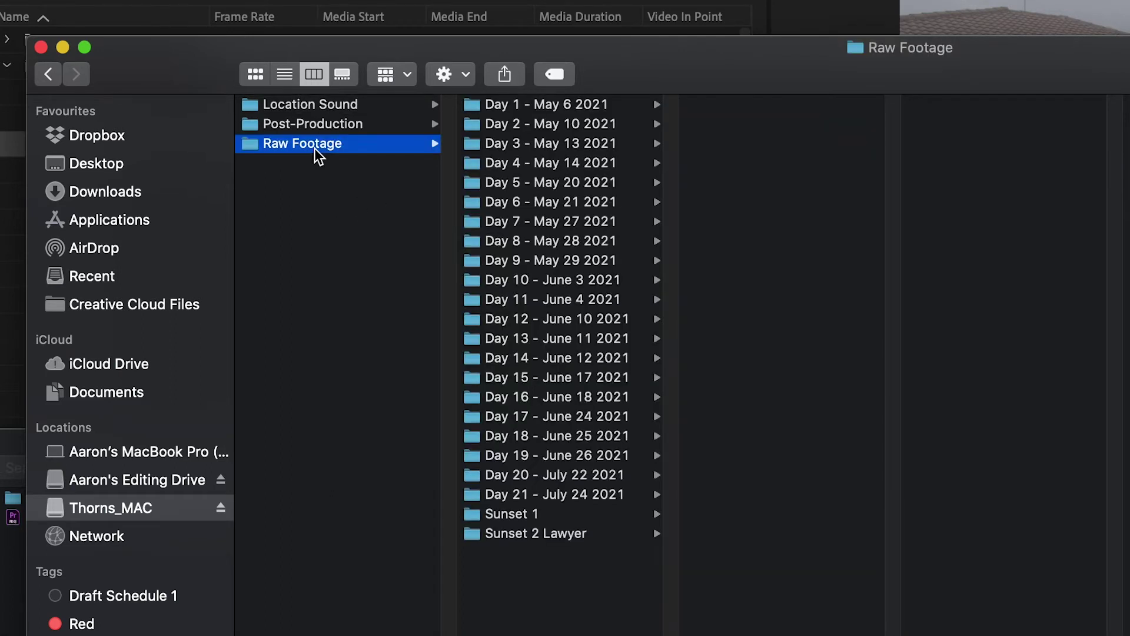
click(528, 109)
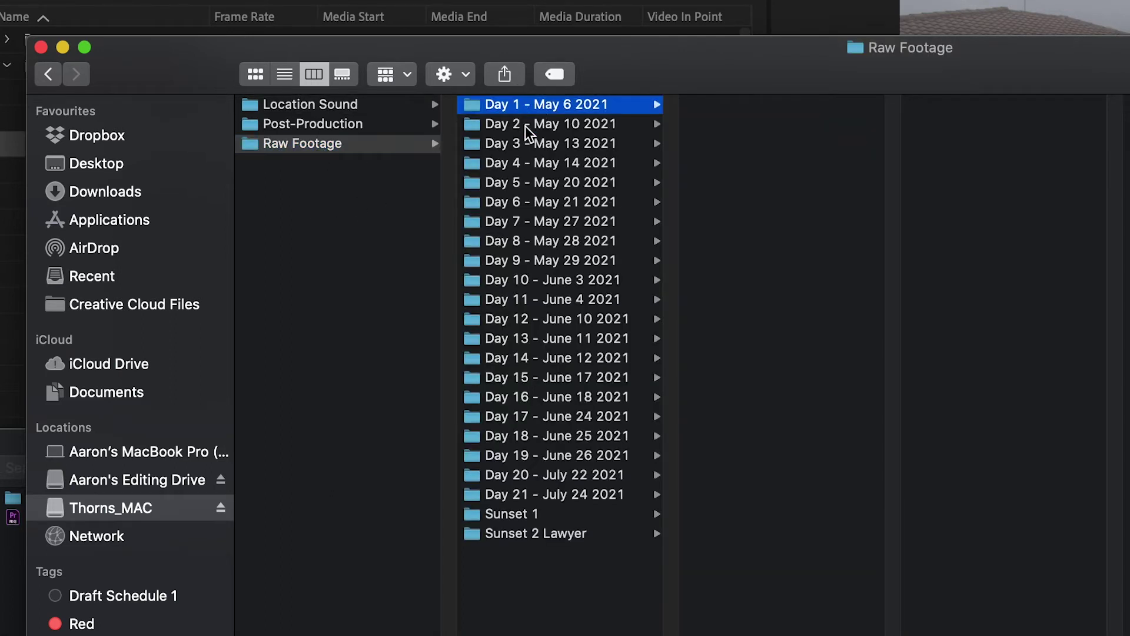
click(521, 496)
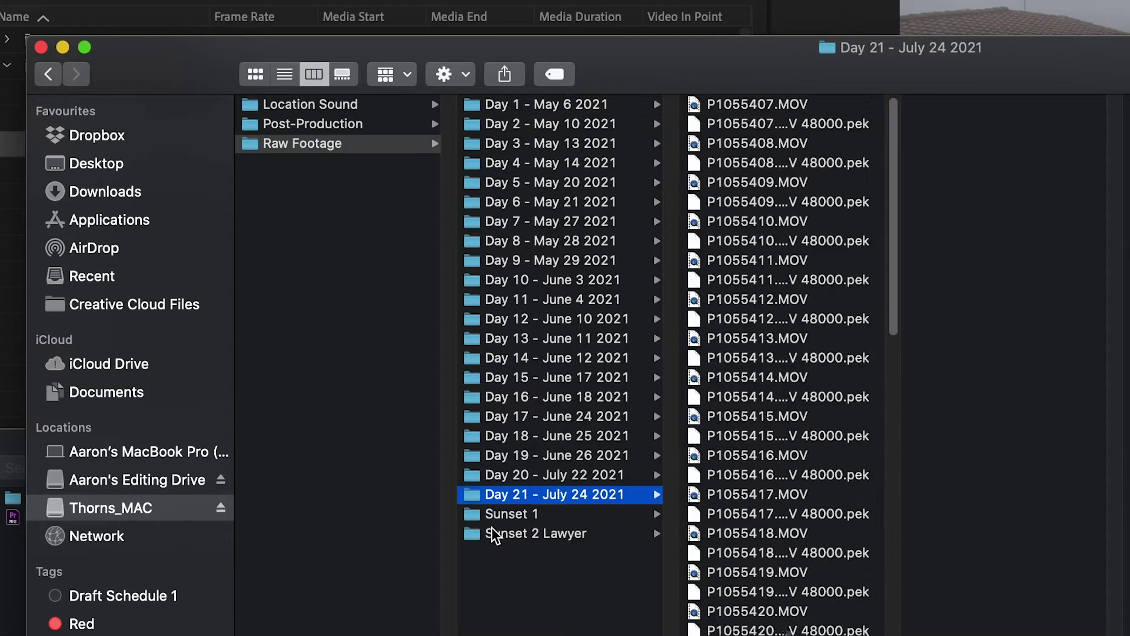
click(512, 518)
click(507, 531)
click(503, 512)
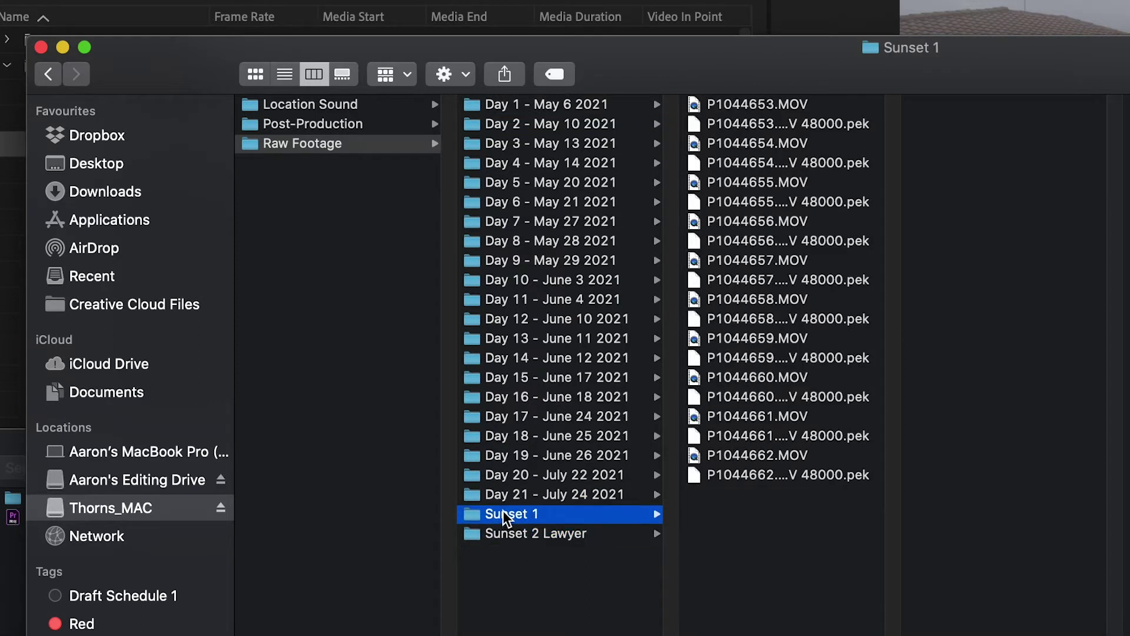
click(503, 361)
click(513, 300)
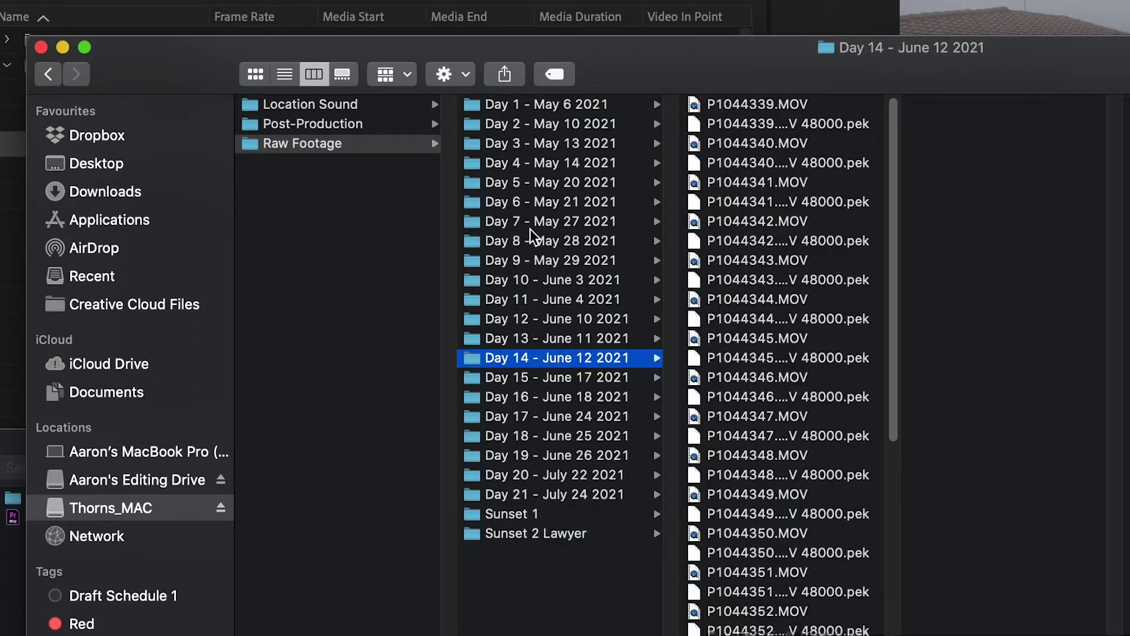
click(517, 183)
click(505, 139)
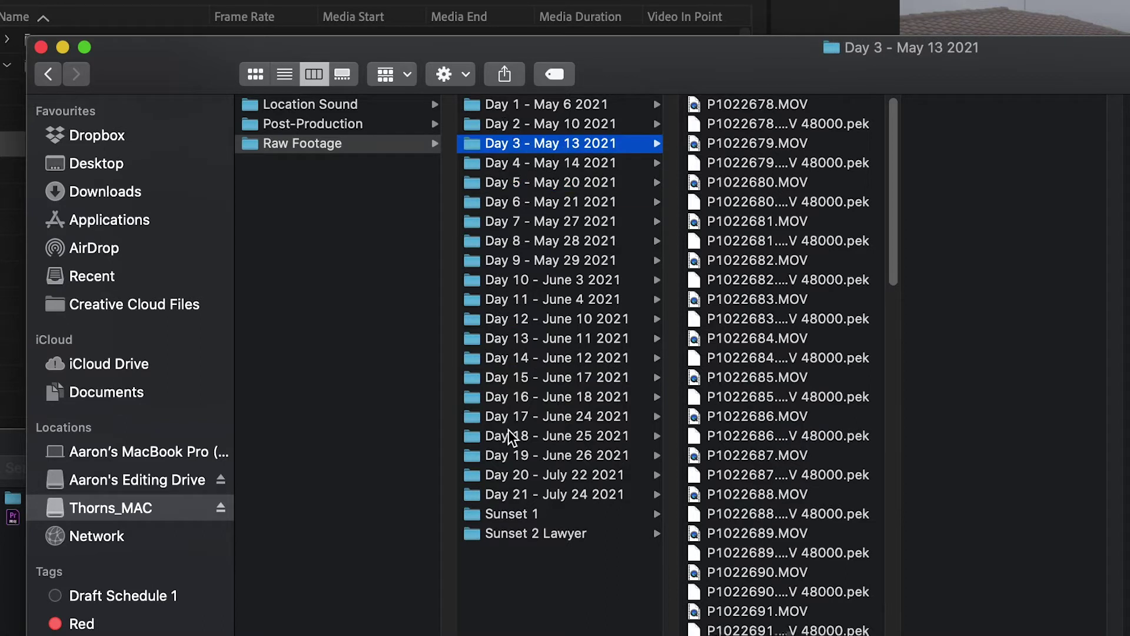
click(401, 400)
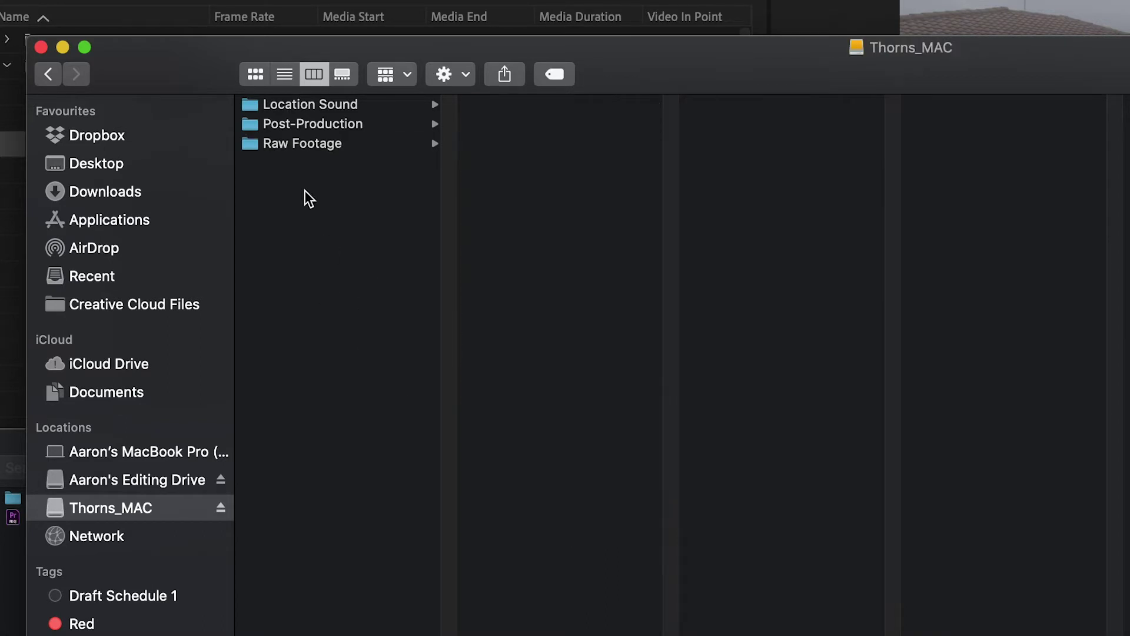
Open Post-Production and preview Thorns_Thistles.prproj inside its Project Files folder.
click(312, 126)
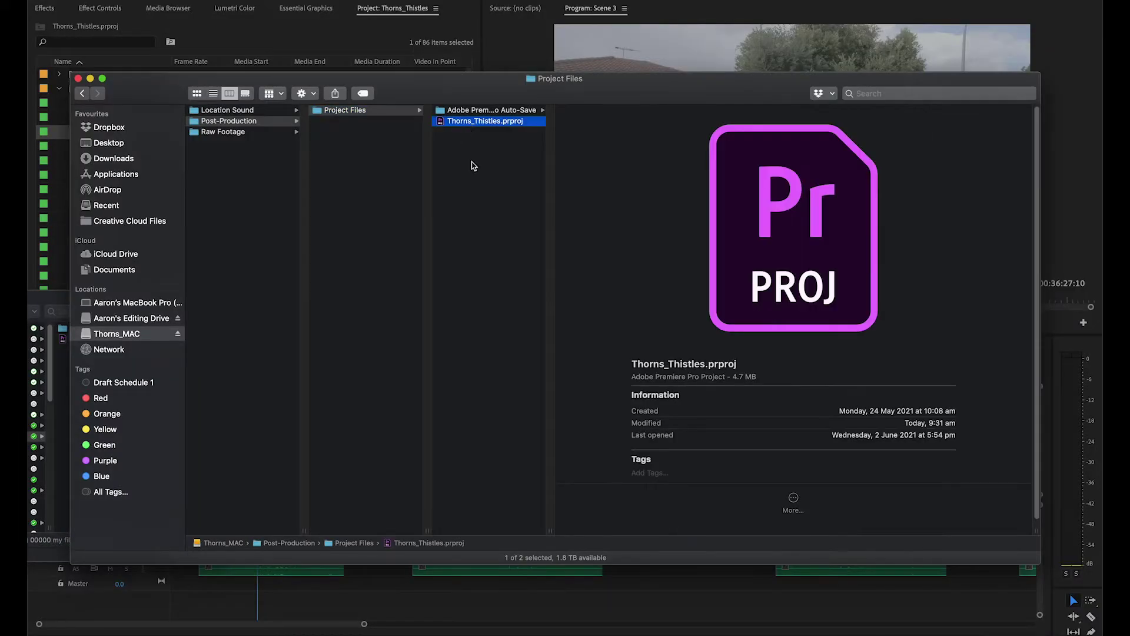
click(473, 187)
click(465, 120)
click(487, 183)
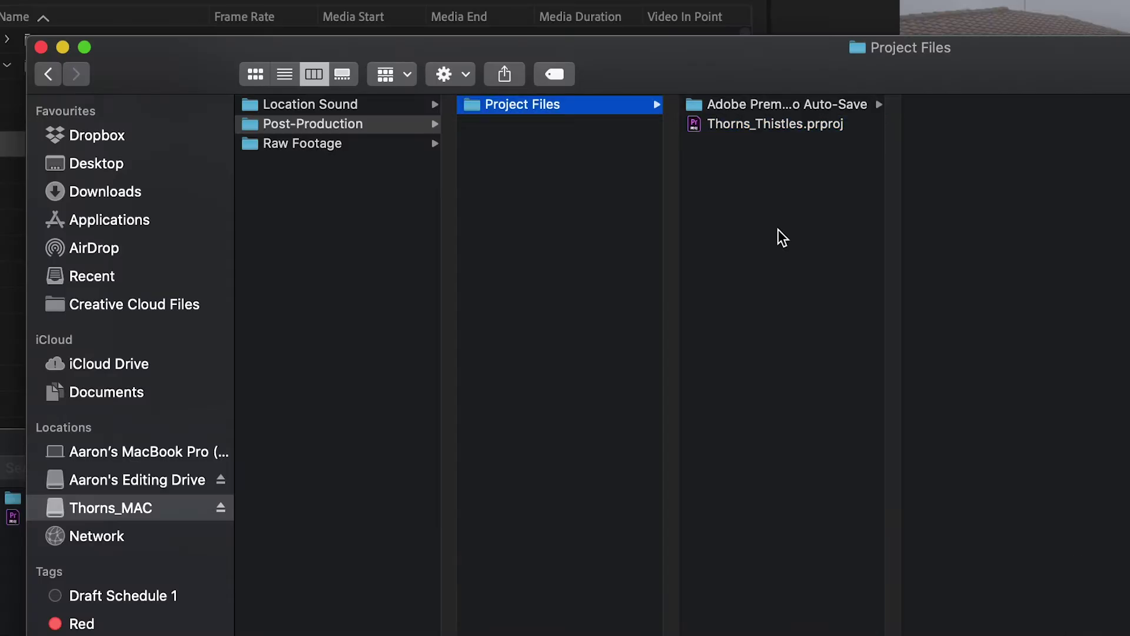
click(552, 230)
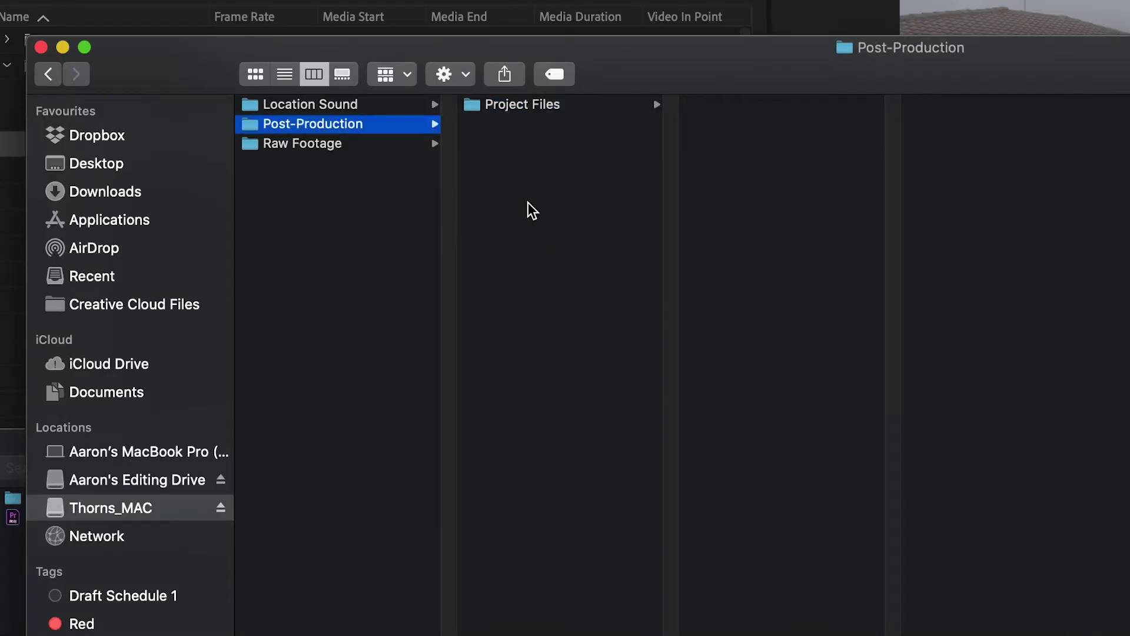
Create a new folder named Temp Music in Post-Production.
right_click(506, 229)
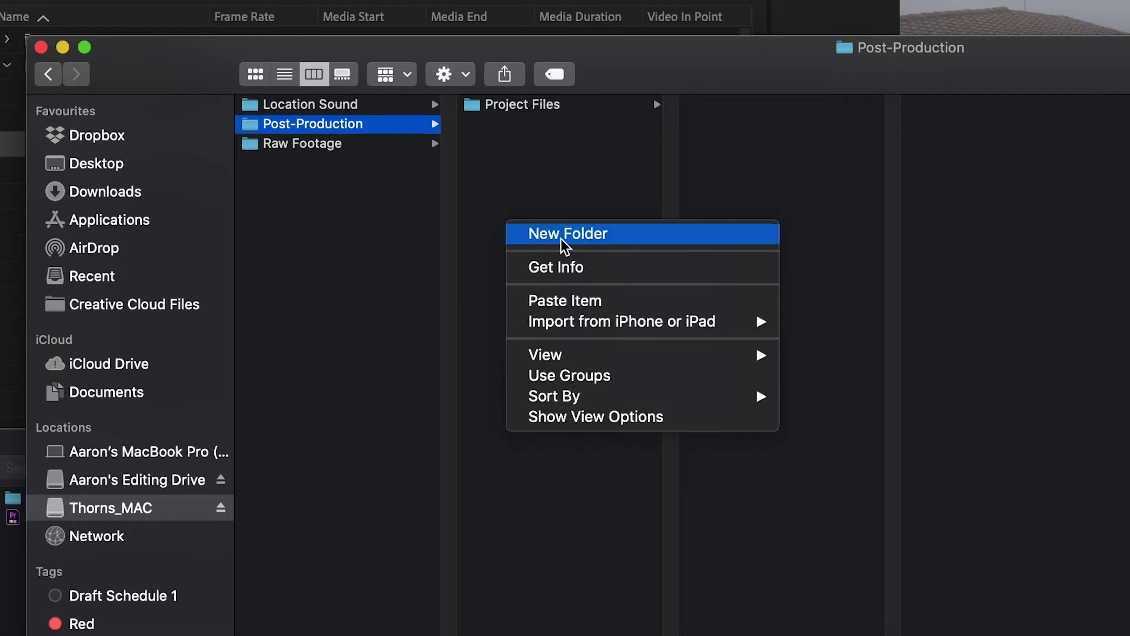
click(520, 199)
right_click(539, 219)
click(589, 235)
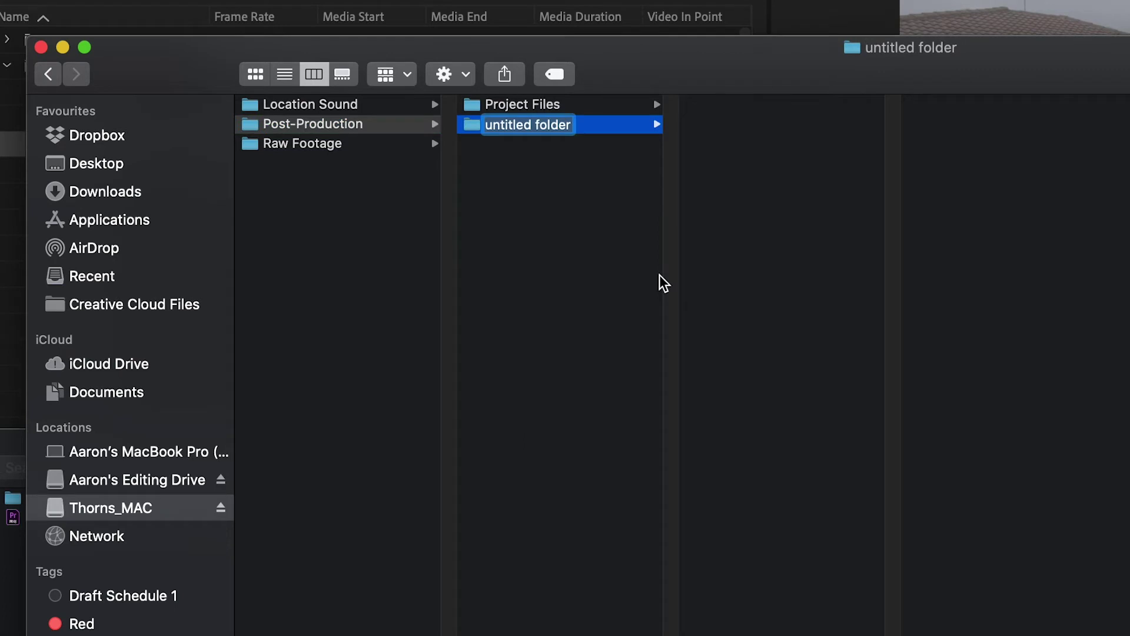
text(Temp Music)
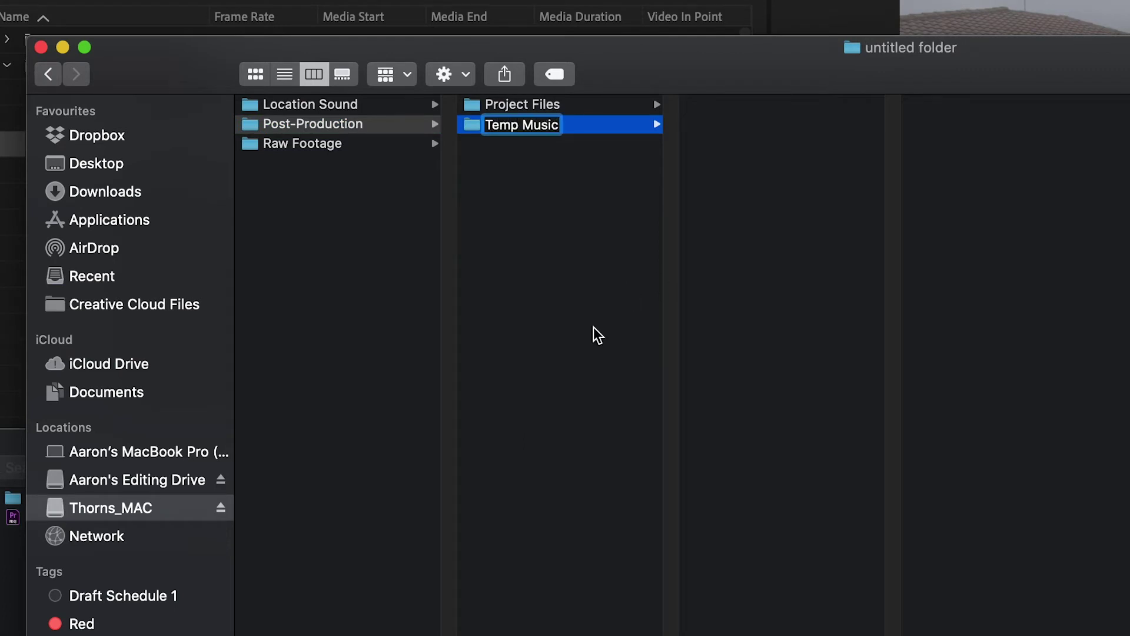
click(539, 326)
Add Sound Effects and Visual Effects folders to Post-Production.
right_click(526, 299)
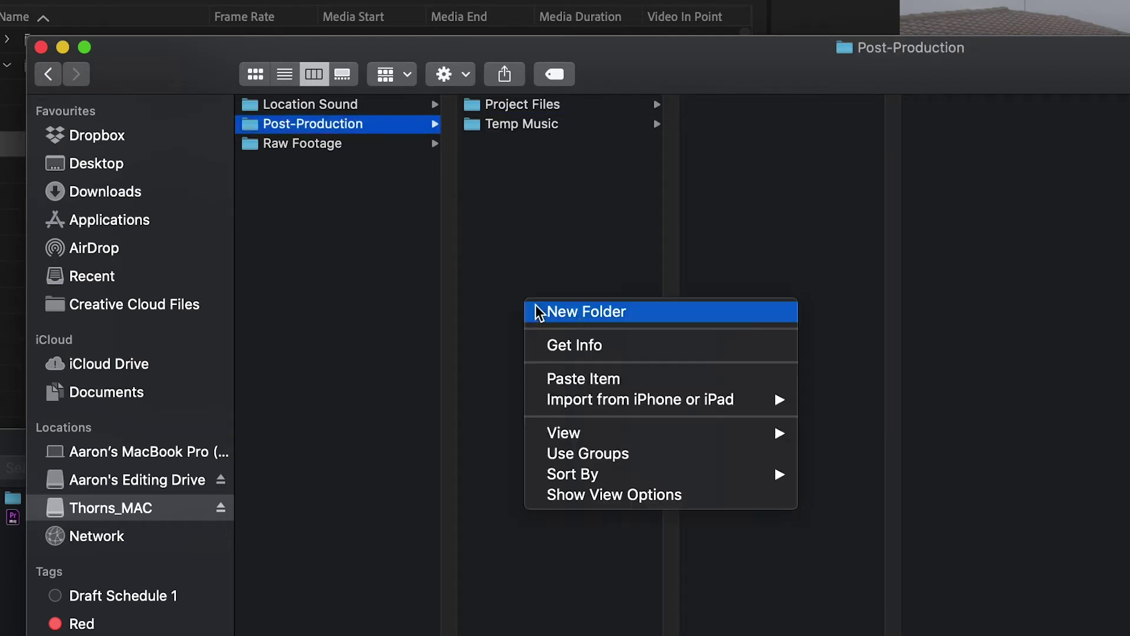
click(582, 312)
text(Sound Effects)
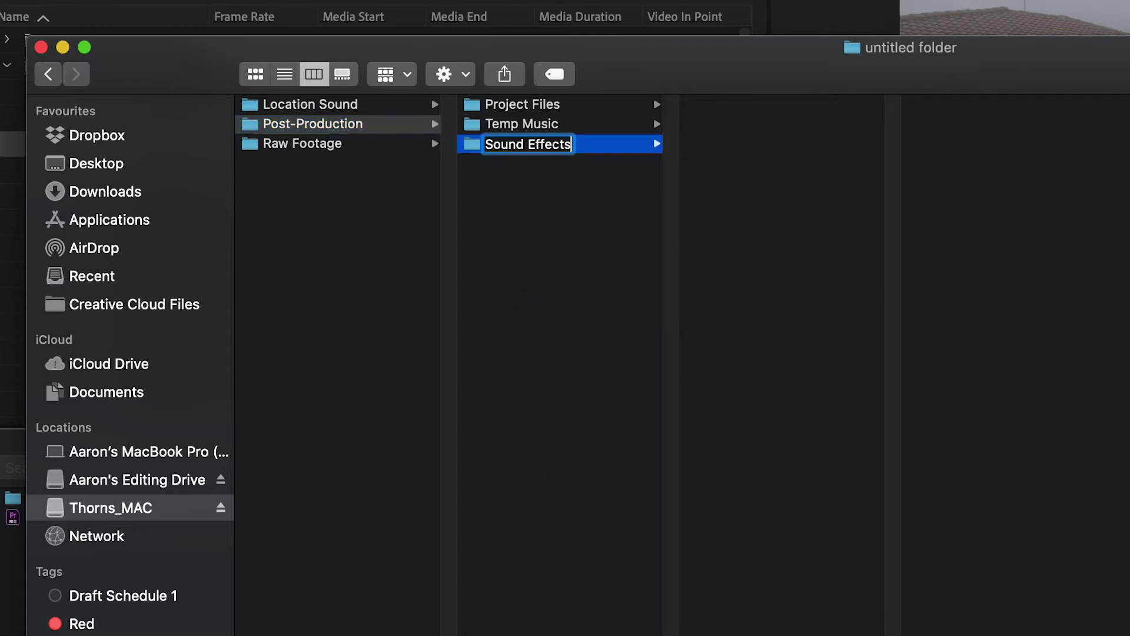
key(Return)
right_click(583, 388)
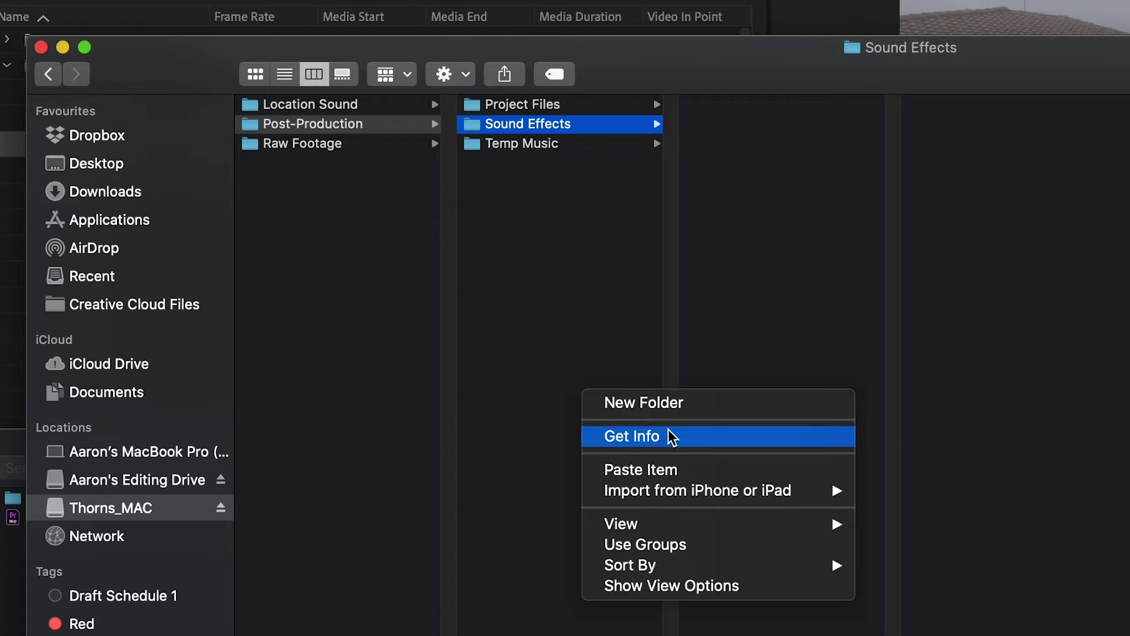
click(658, 406)
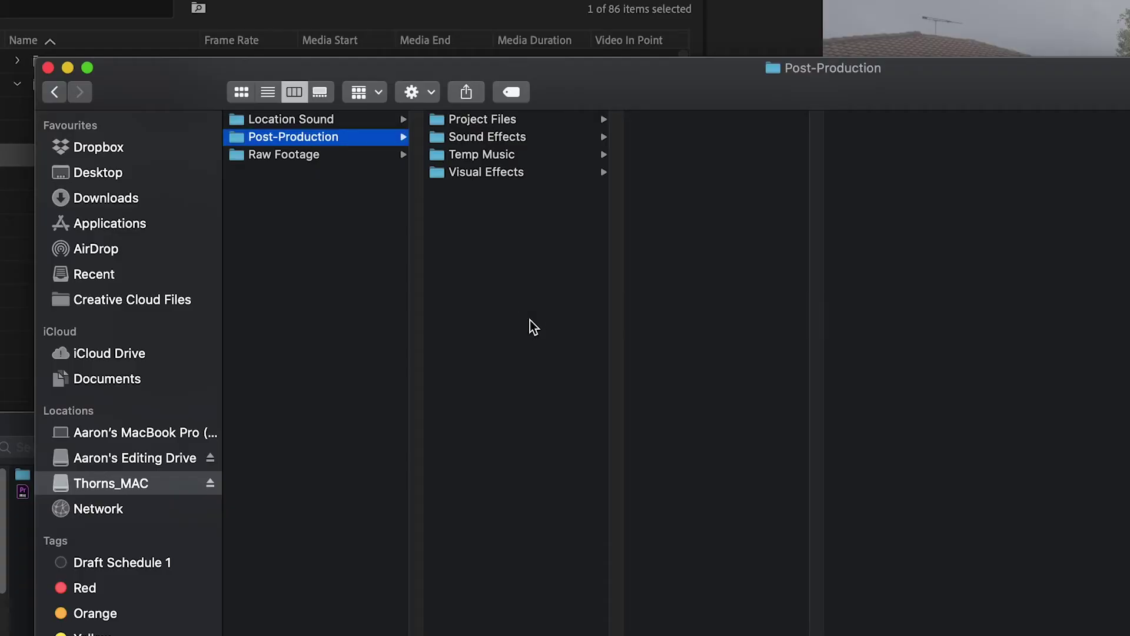
right_click(486, 291)
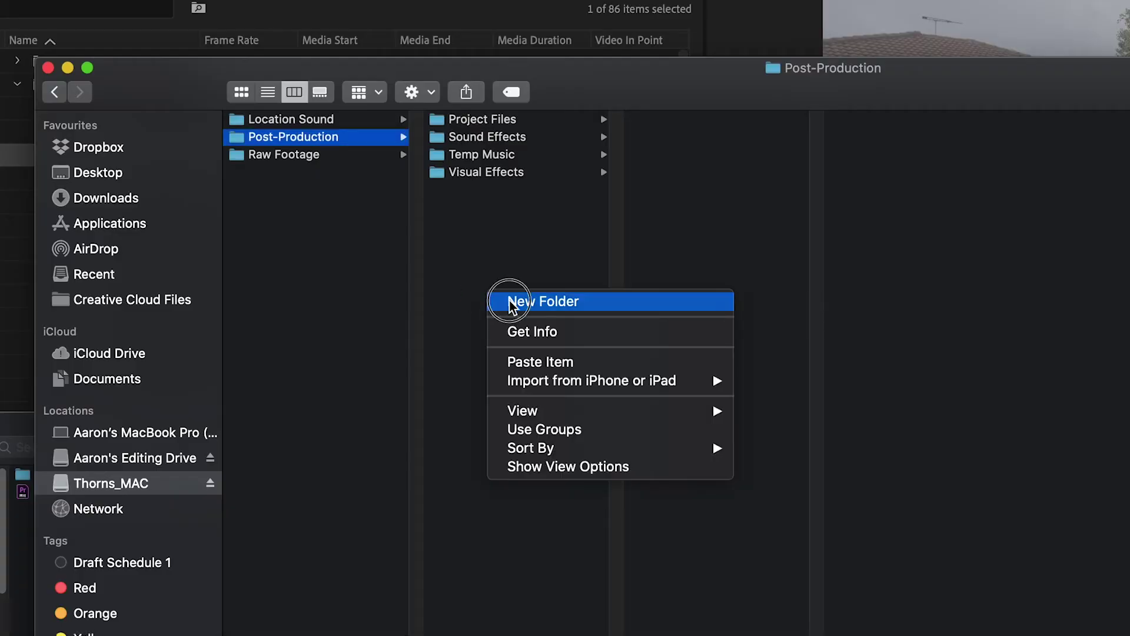
Name the new folder Collaboration Exports, then add another folder named Draft.
click(509, 298)
text(Collaboration Exports)
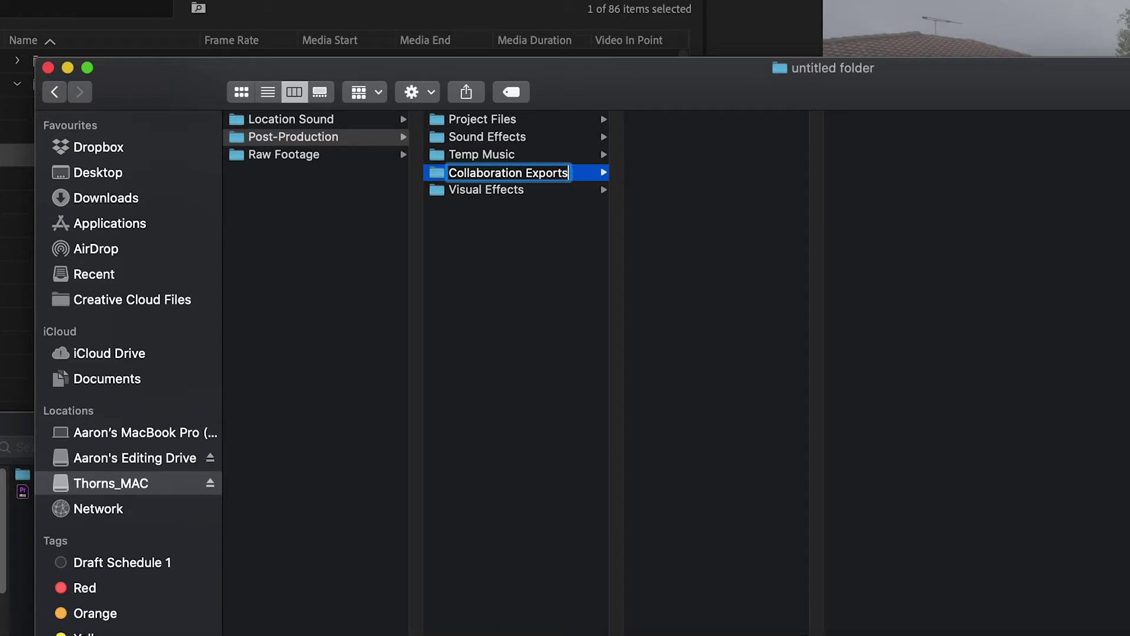
key(Return)
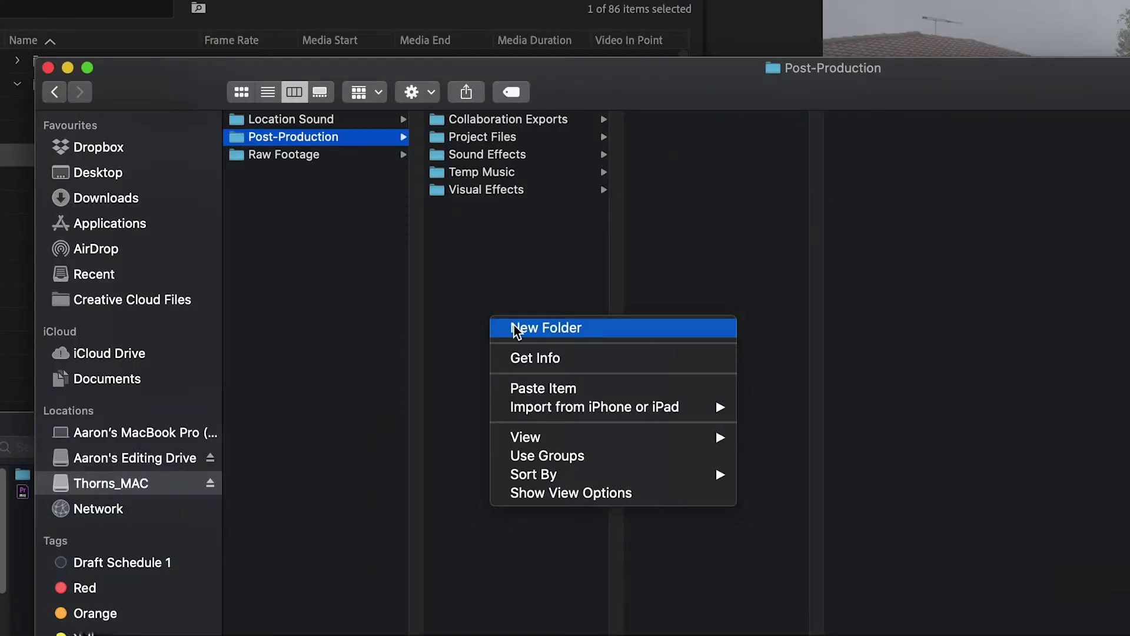
click(517, 328)
text(Draft Exports)
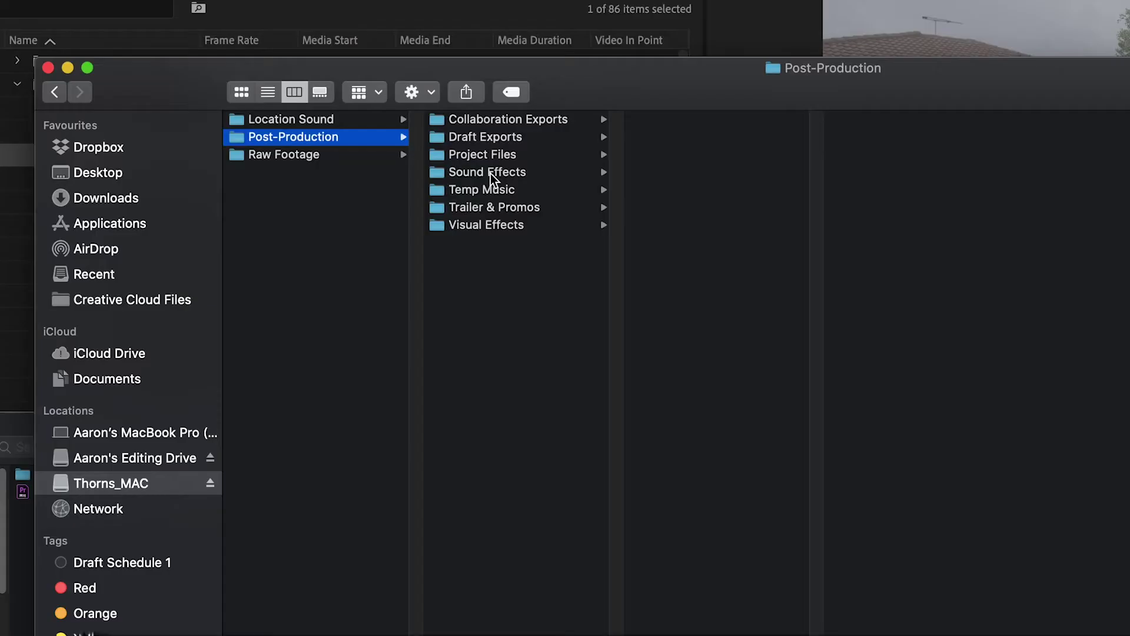
Rename the Sound Effects folder to Sound Post.
click(489, 173)
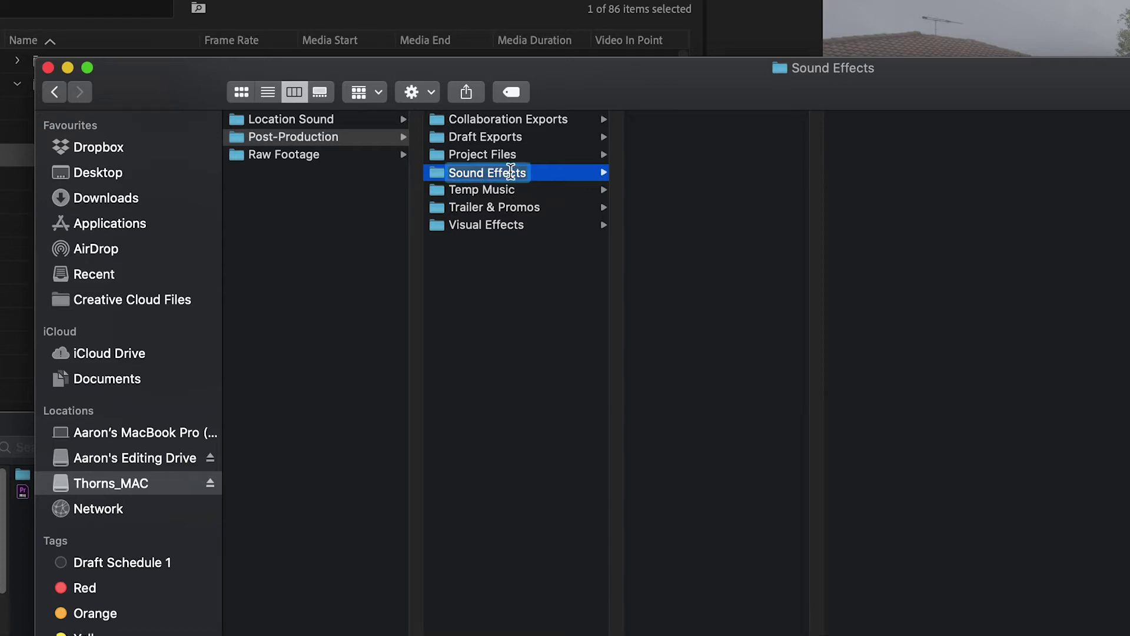
text(Post)
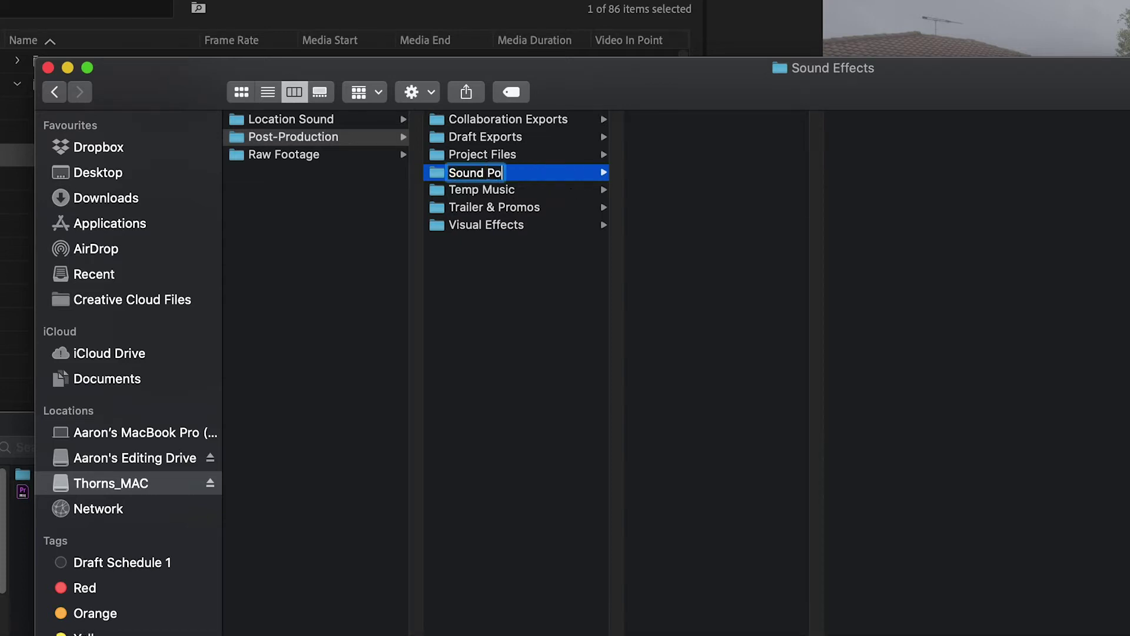
key(Return)
Create a Sound Effects subfolder inside Sound Post and move Temp Music into it.
right_click(709, 176)
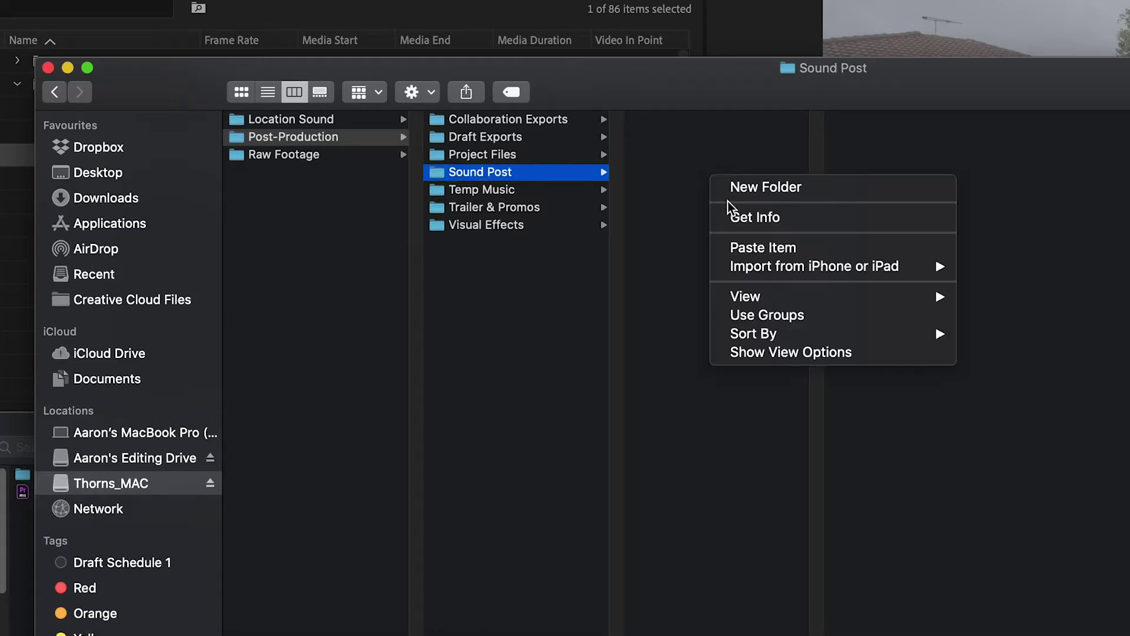
click(730, 190)
text(Sound Effects)
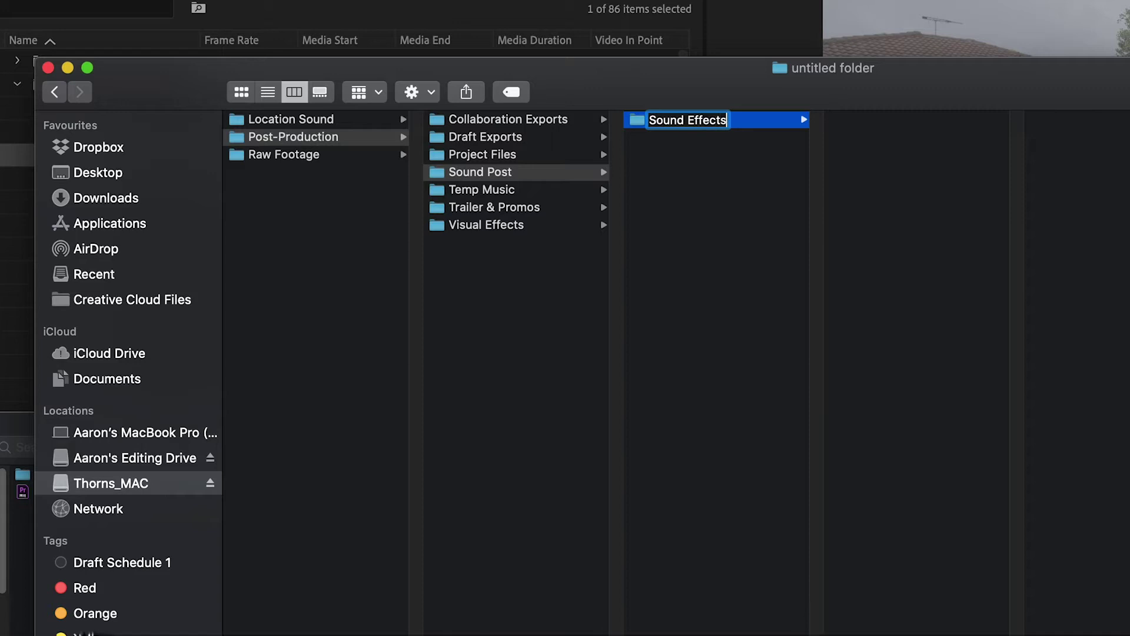
click(698, 229)
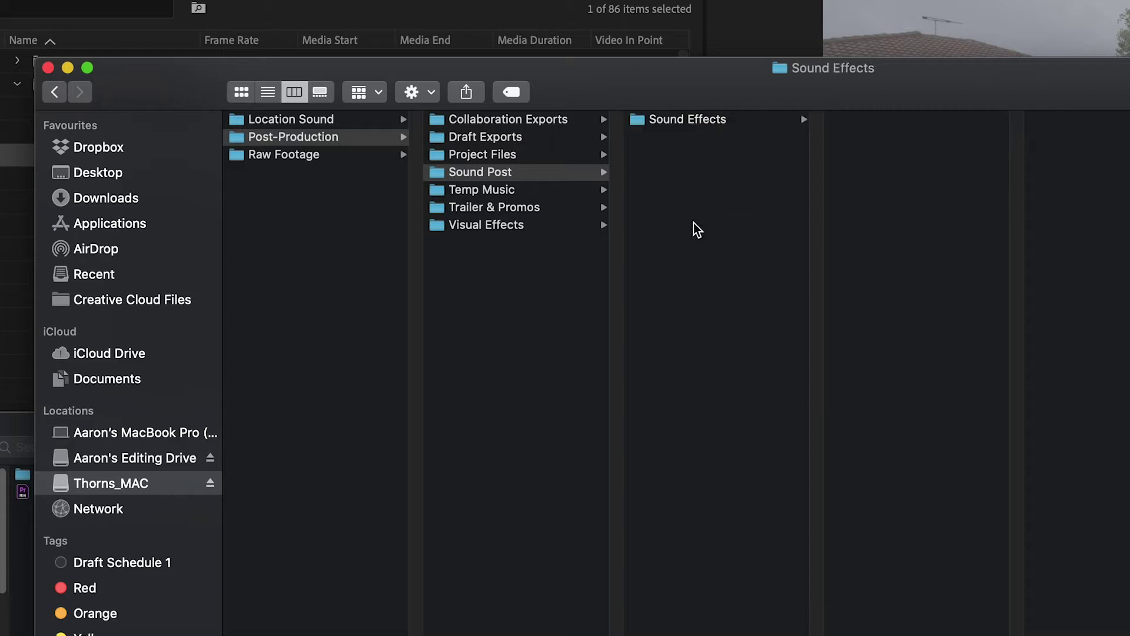
drag(493, 194, 709, 251)
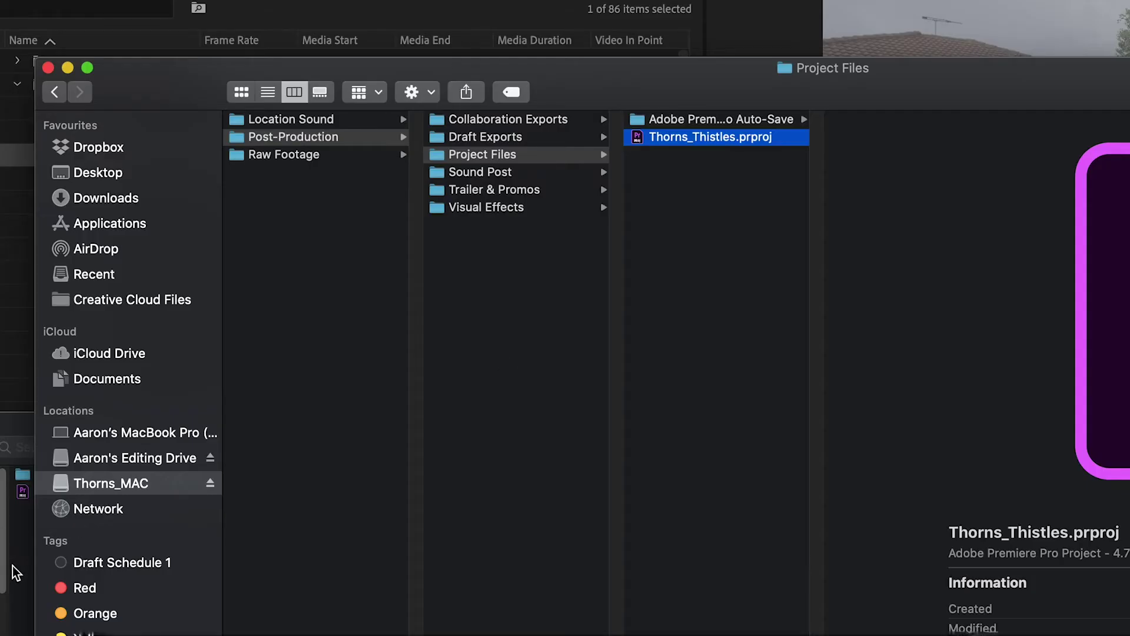
Select the original Thorns_Thistles.prproj in the 8 - Thorns window, then return to the drive window.
click(15, 572)
drag(65, 429, 447, 368)
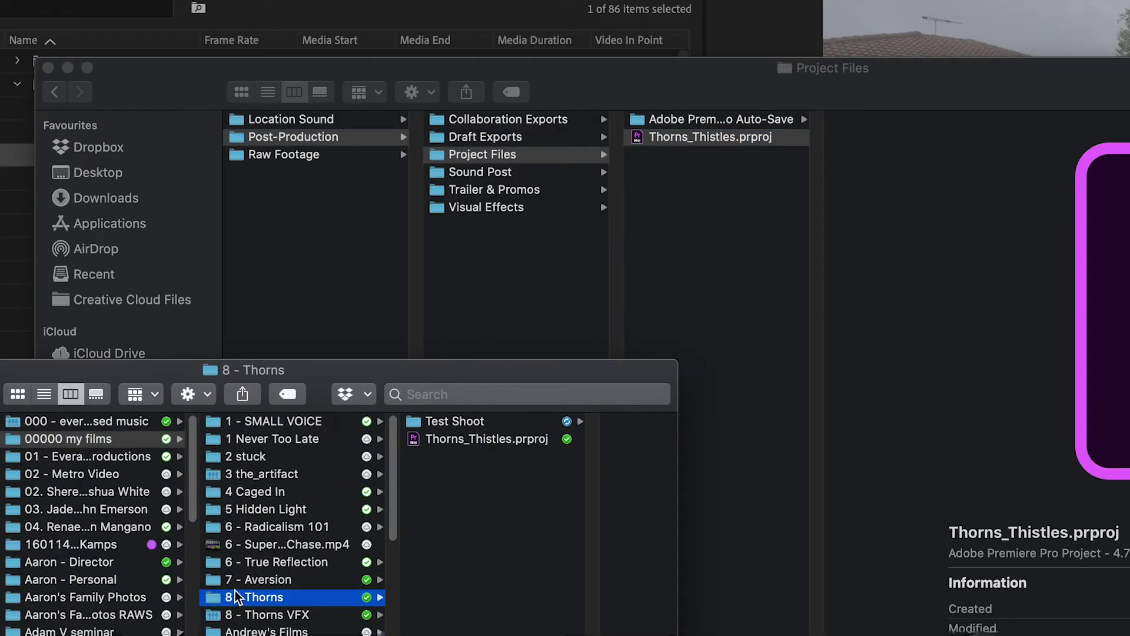
click(476, 439)
click(648, 280)
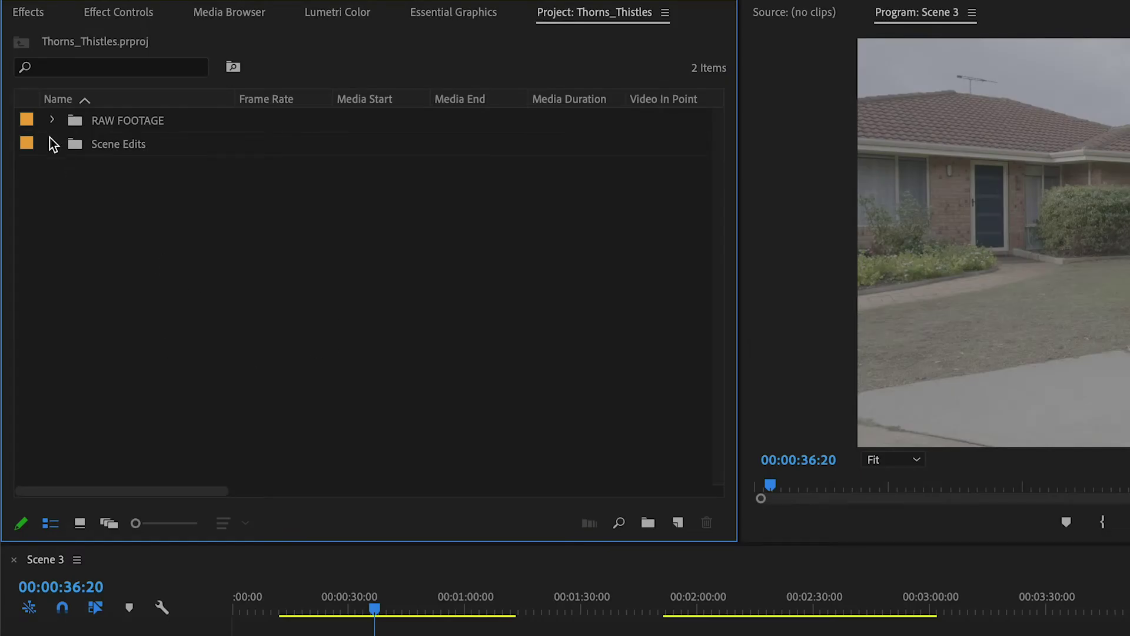
Expand and collapse the Scene Edits and RAW FOOTAGE bins to check their contents.
click(53, 144)
click(52, 144)
click(52, 120)
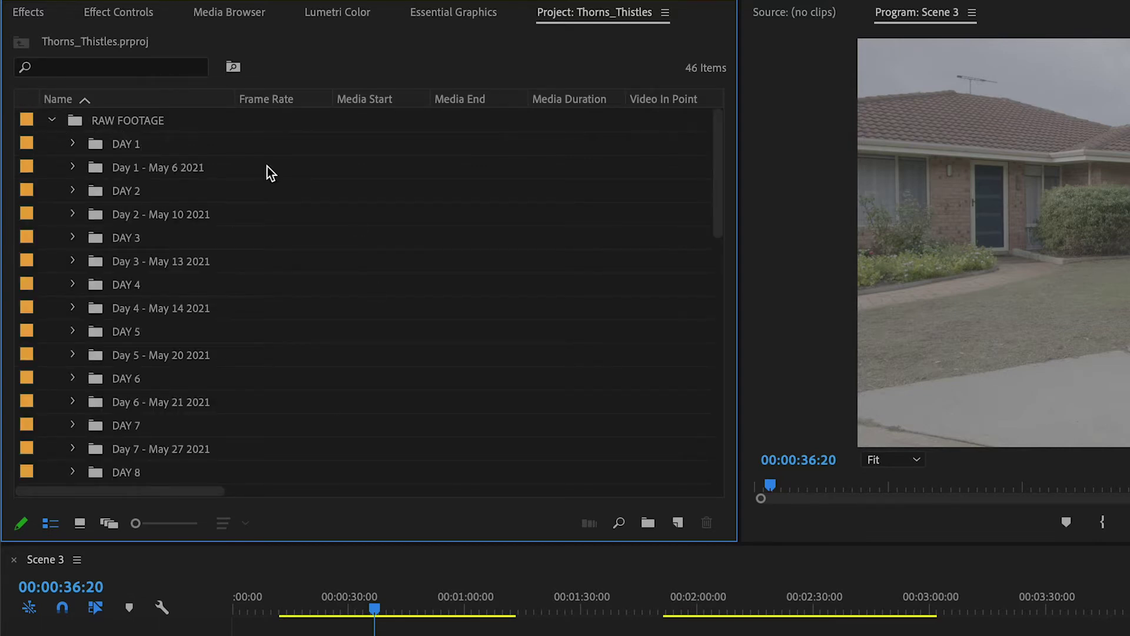
click(51, 120)
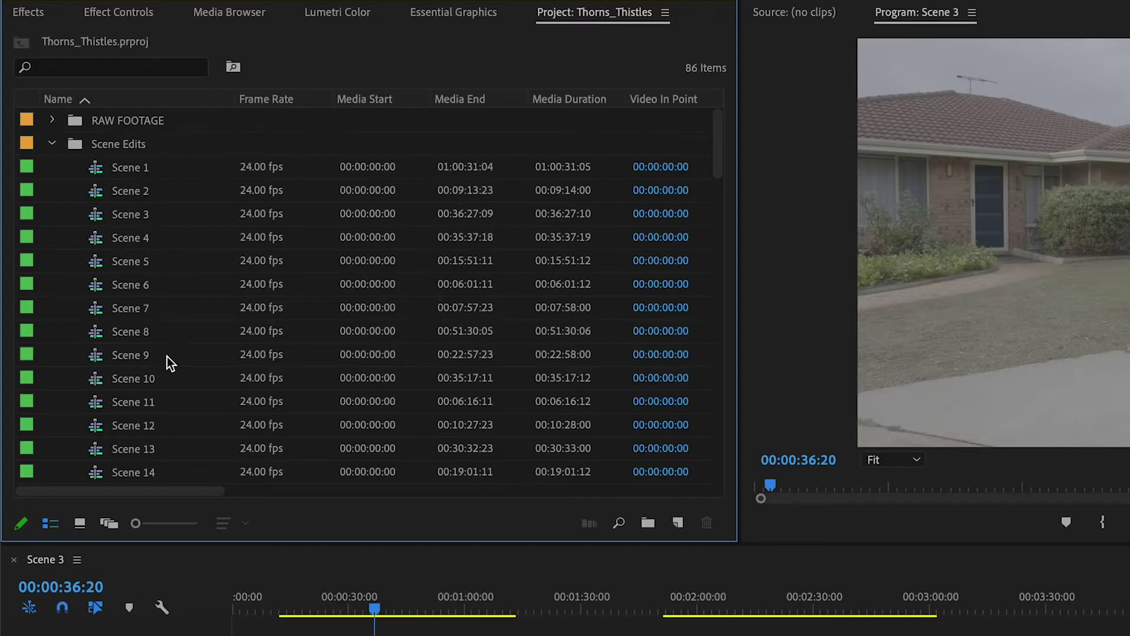
Select the Scene 56/61 and Scene 69/72/78 sequences in the Project panel.
scroll(166, 358, down, 8)
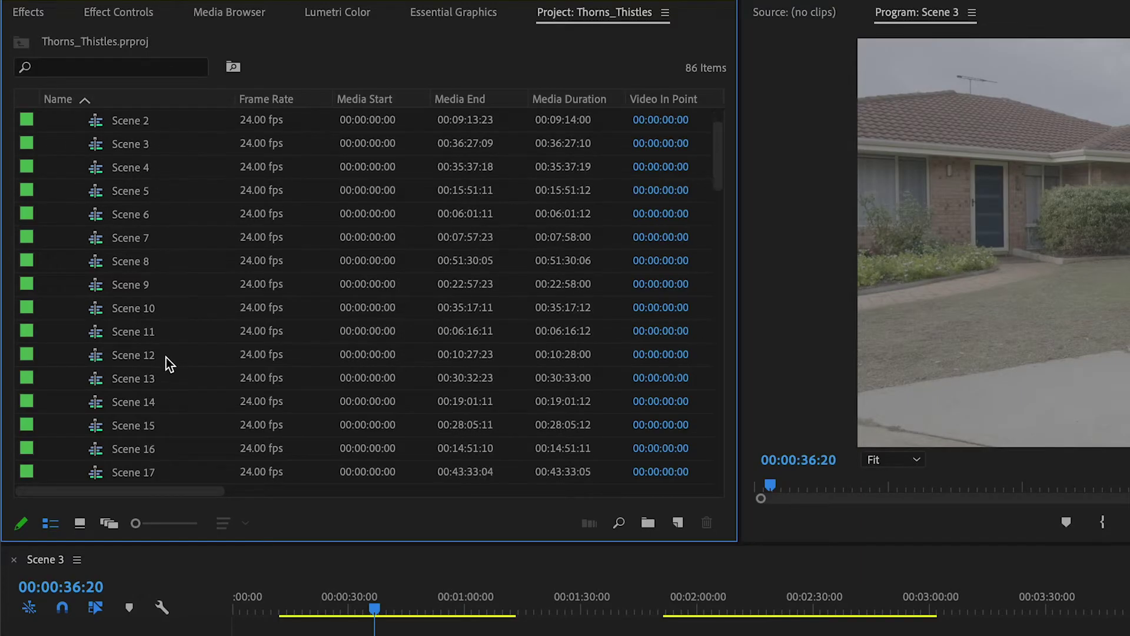
scroll(166, 358, down, 15)
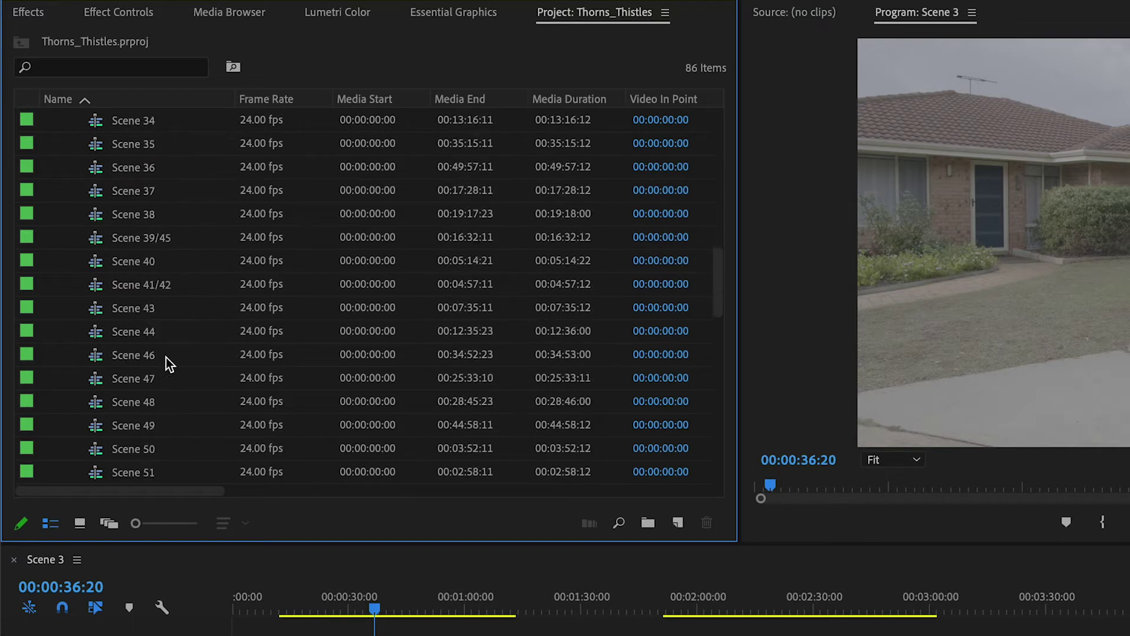
scroll(165, 358, down, 1)
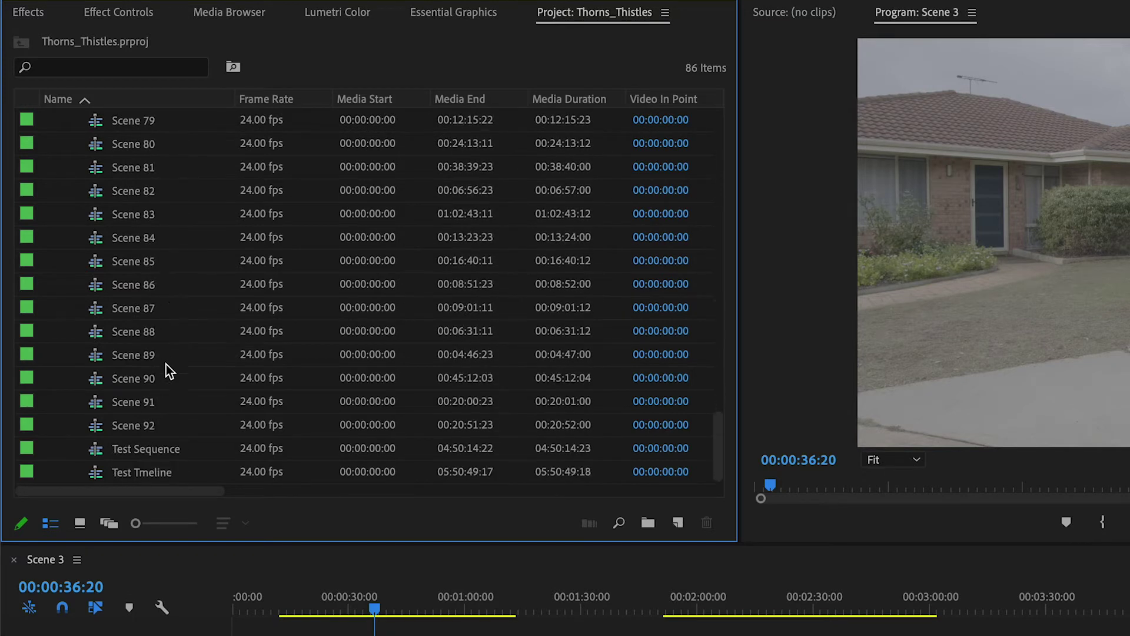
scroll(172, 422, up, 10)
scroll(172, 422, down, 10)
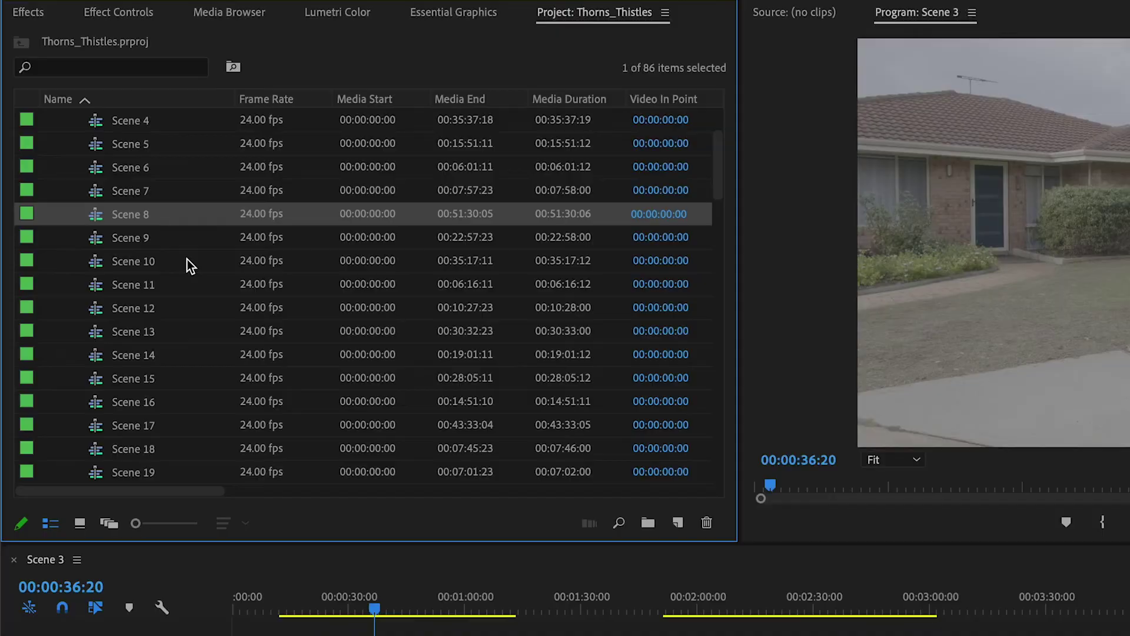
scroll(188, 260, down, 15)
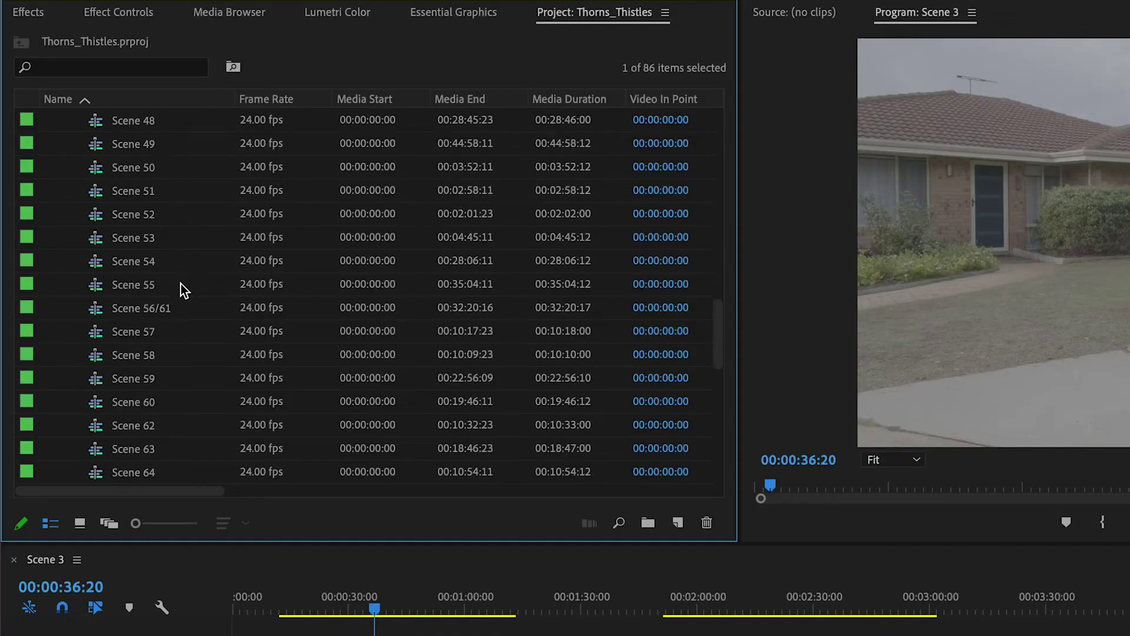
click(186, 313)
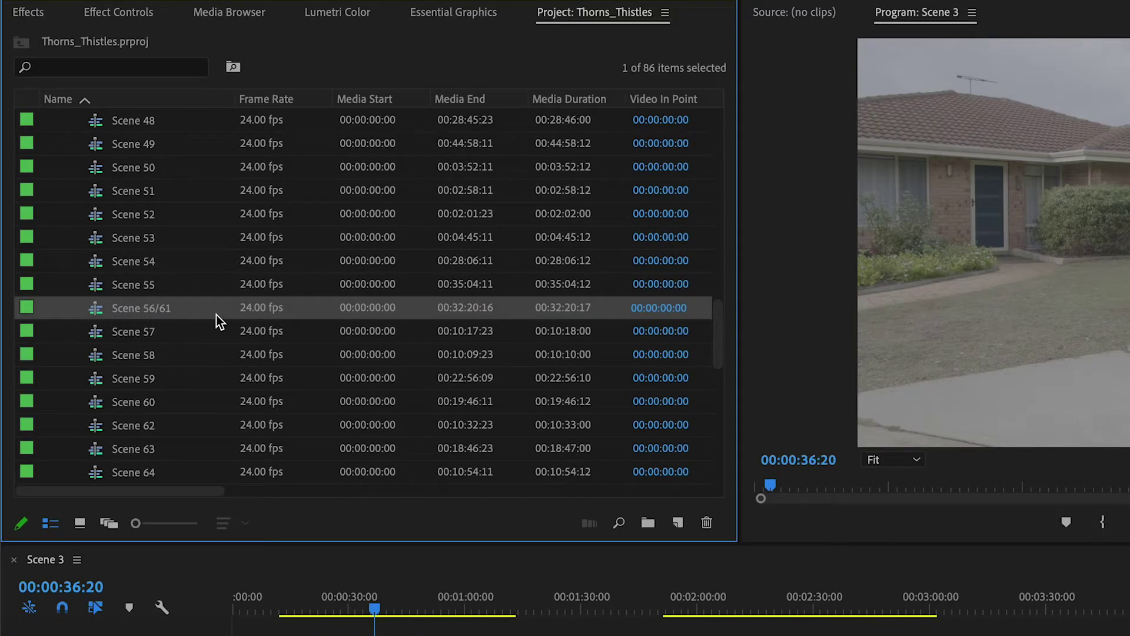
scroll(183, 324, down, 4)
scroll(175, 333, up, 1)
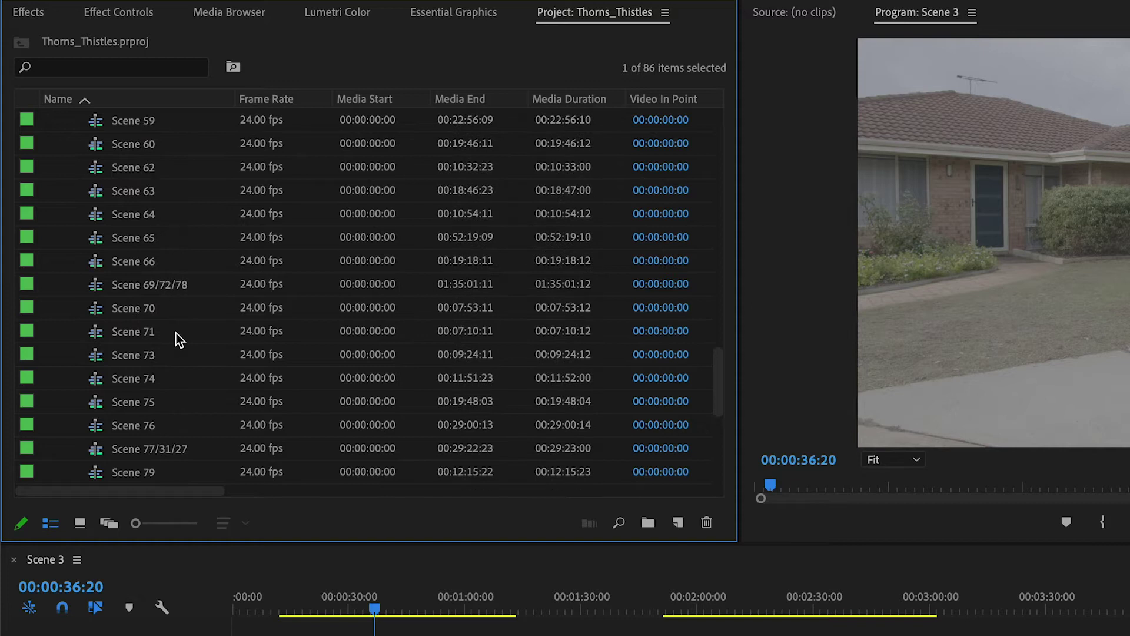
click(146, 291)
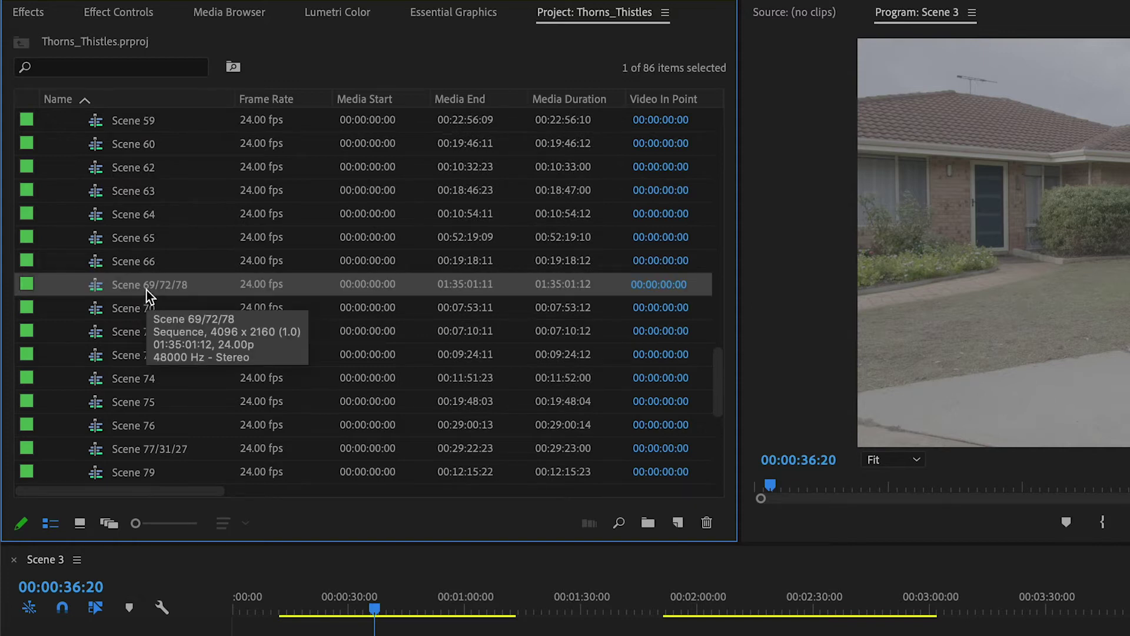